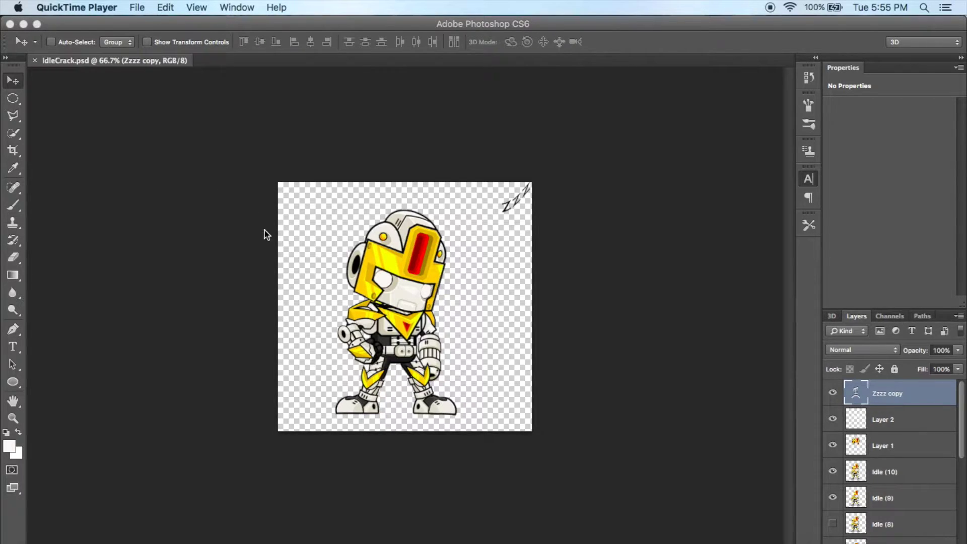
Switch to Unity, play-test the level and stop it, then open the Idle (1) sprite's context menu
{"action": "mouse_move", "coordinate": [634, 540]}
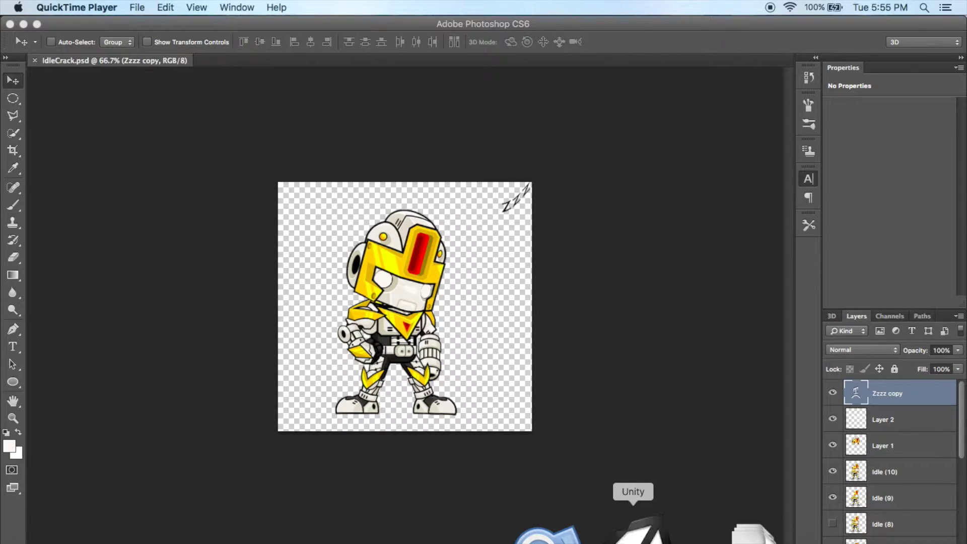
{"action": "left_click", "coordinate": [636, 532]}
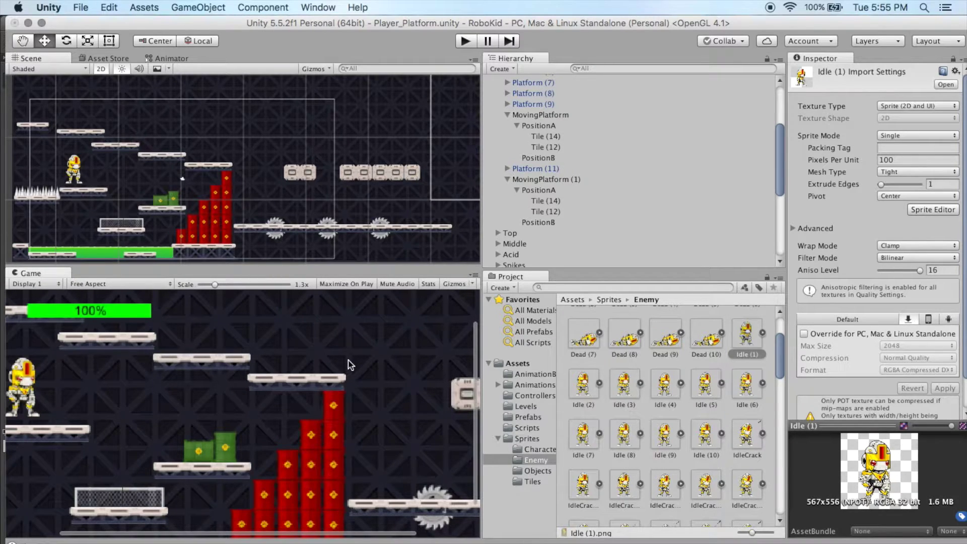
{"action": "left_click", "coordinate": [465, 41]}
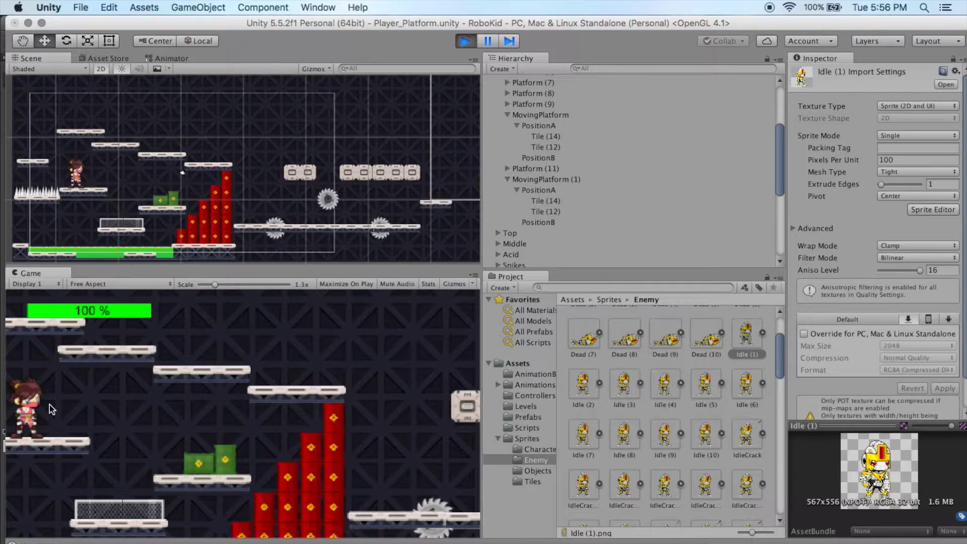
{"action": "left_click", "coordinate": [465, 41]}
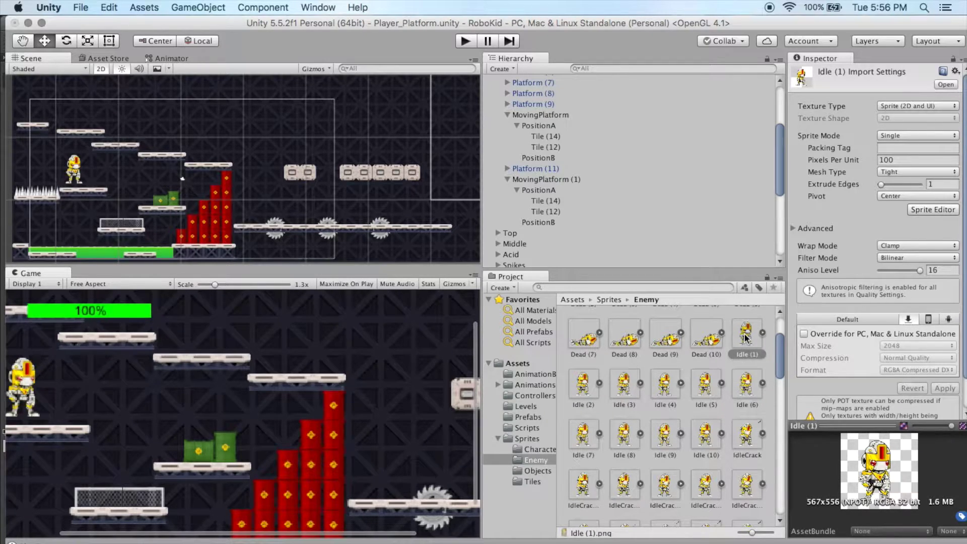
{"action": "right_click", "coordinate": [745, 338]}
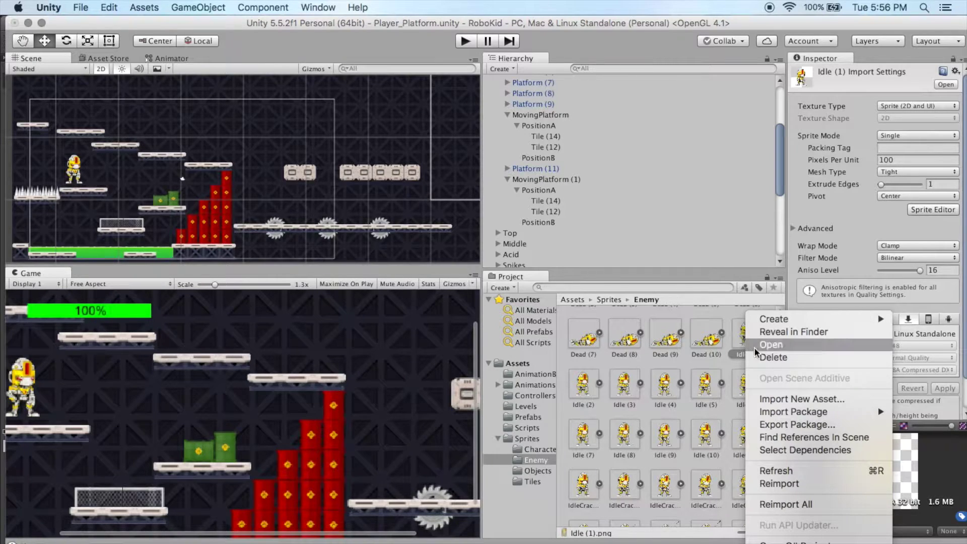
Reveal Idle (1).png in Finder and drag it onto Photoshop to open it
{"action": "left_click", "coordinate": [802, 332]}
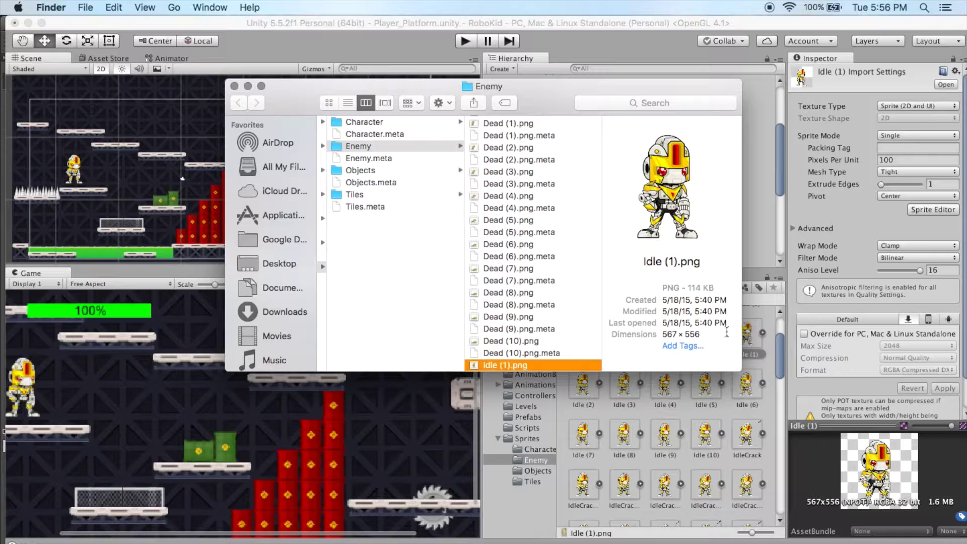
{"action": "scroll", "coordinate": [536, 309], "scroll_direction": "down", "scroll_amount": 5}
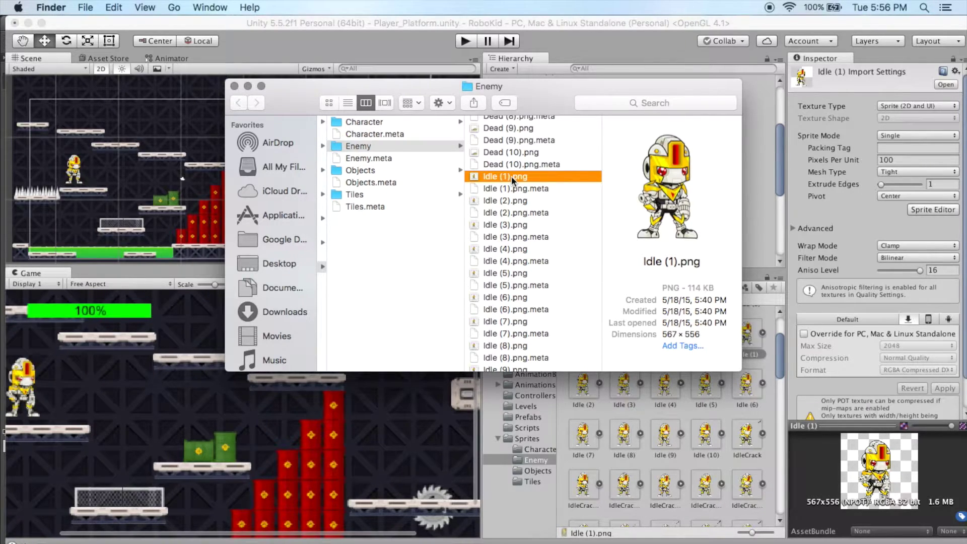
{"action": "left_click_drag", "start_coordinate": [511, 176], "coordinate": [225, 535]}
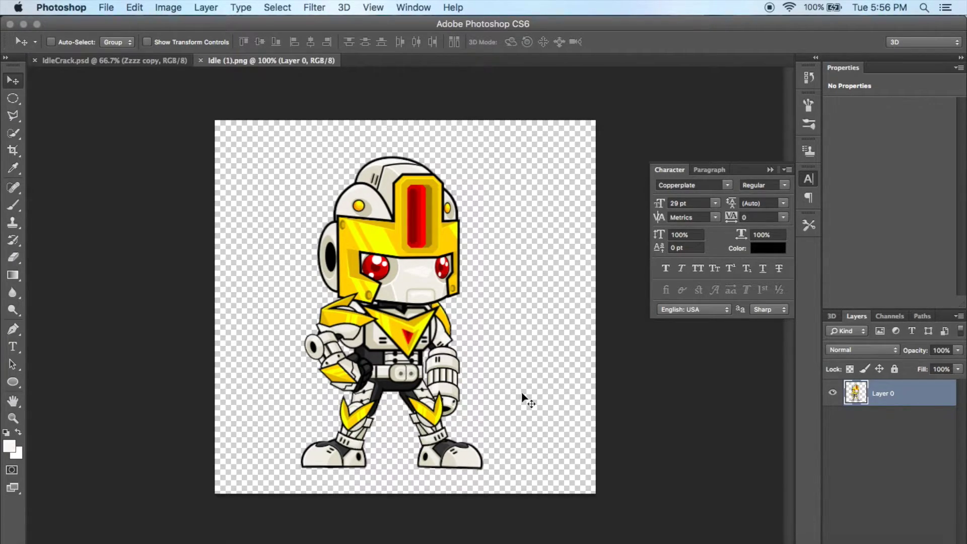
Return to the IdleCrack.psd document
{"action": "left_click", "coordinate": [140, 61]}
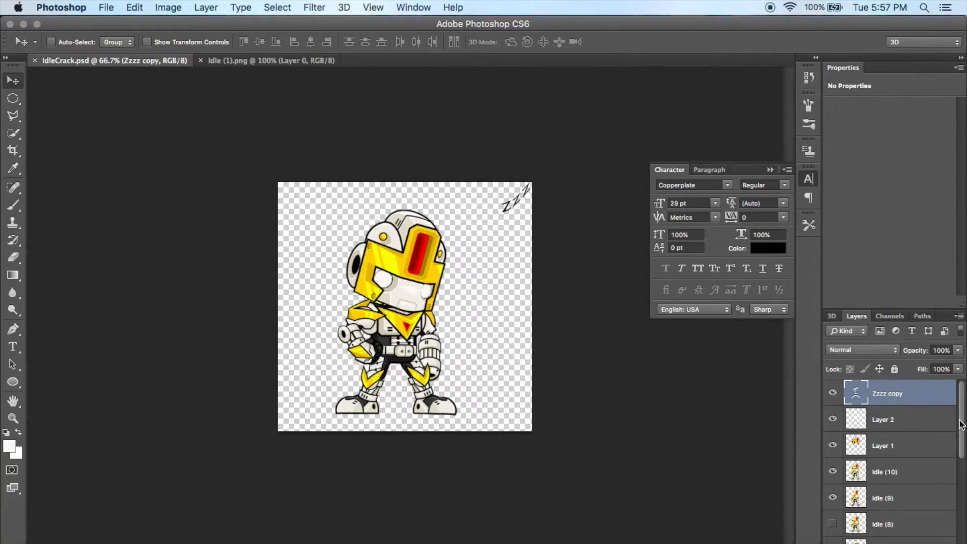
Select Layer 1 and hide the Idle (10) and Idle (9) robot layers
{"action": "left_click_drag", "start_coordinate": [962, 424], "coordinate": [964, 525]}
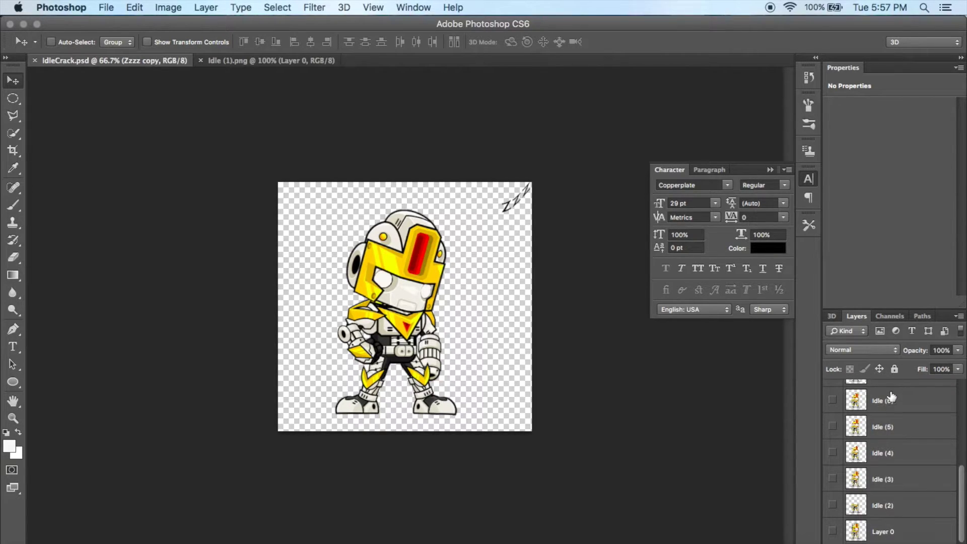
{"action": "left_click_drag", "start_coordinate": [963, 502], "coordinate": [966, 419]}
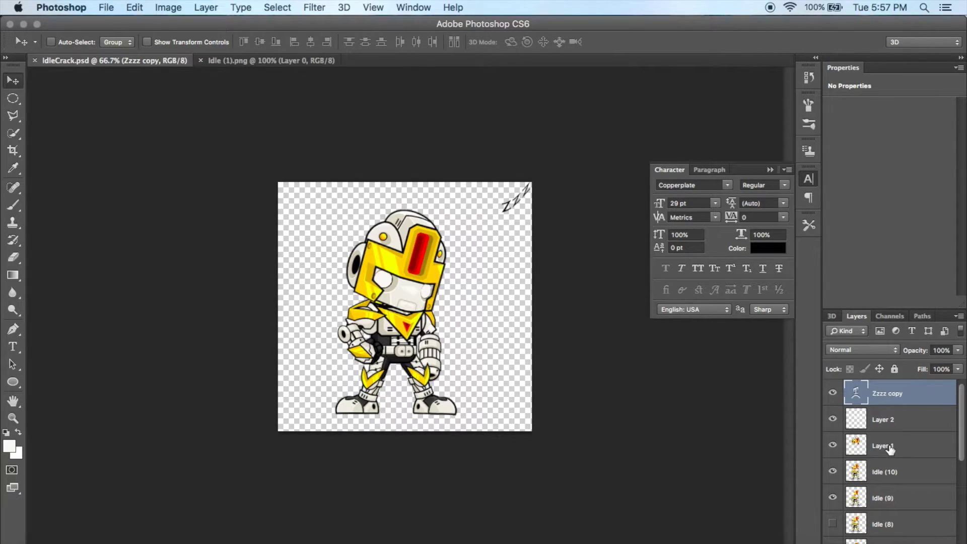
{"action": "left_click", "coordinate": [890, 447]}
{"action": "left_click", "coordinate": [832, 471]}
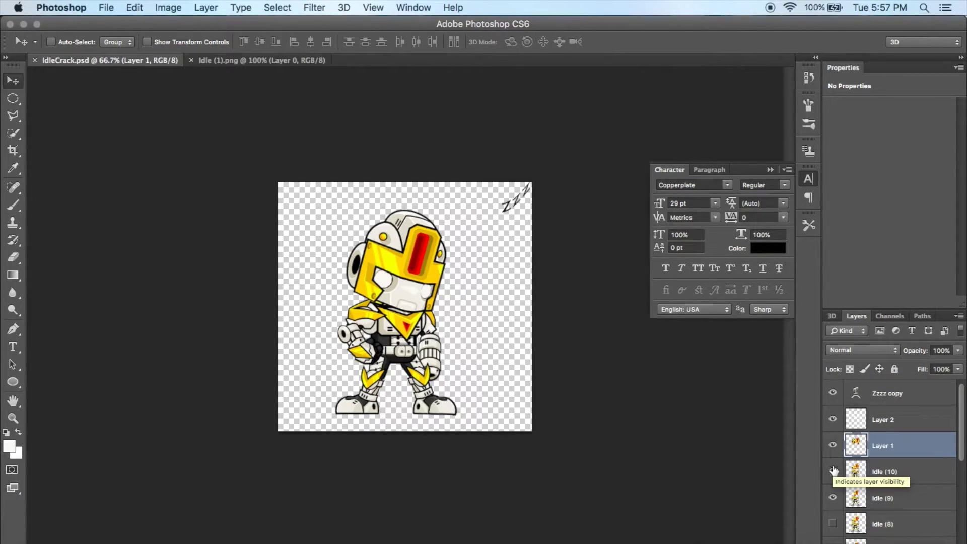
{"action": "left_click", "coordinate": [832, 497]}
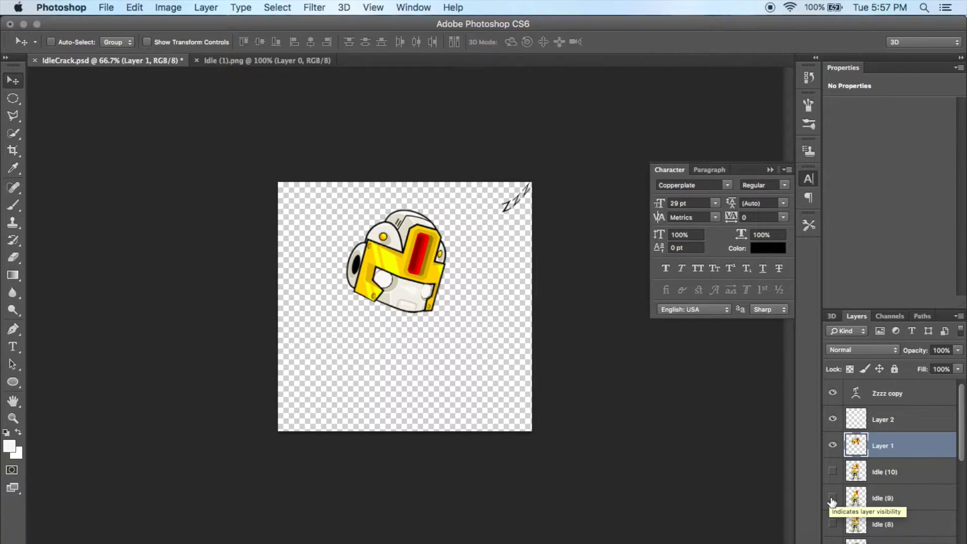
Check Layer 2's closed-eye face, then show the Zzzz copy layer and duplicate it
{"action": "left_click", "coordinate": [832, 419]}
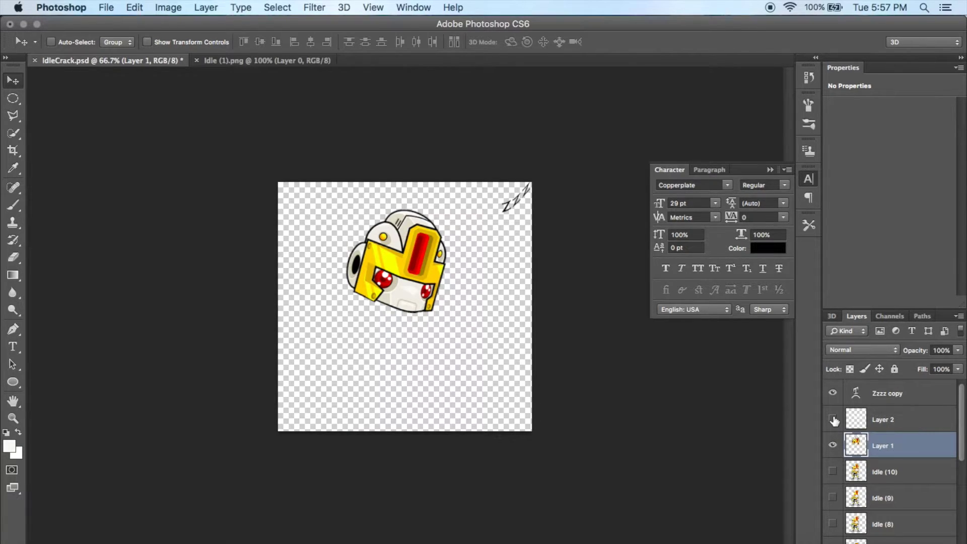
{"action": "left_click", "coordinate": [832, 419]}
{"action": "left_click", "coordinate": [833, 395]}
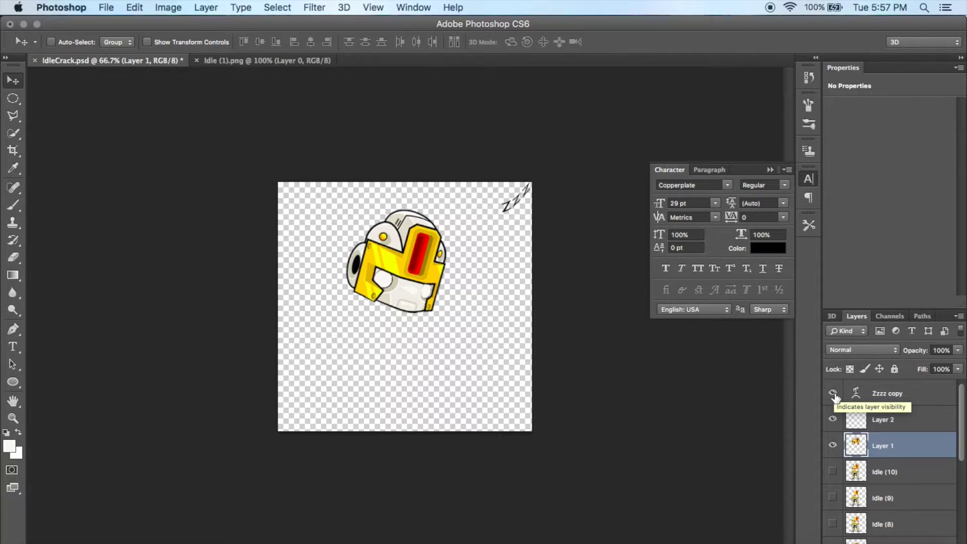
{"action": "key", "text": "super+z"}
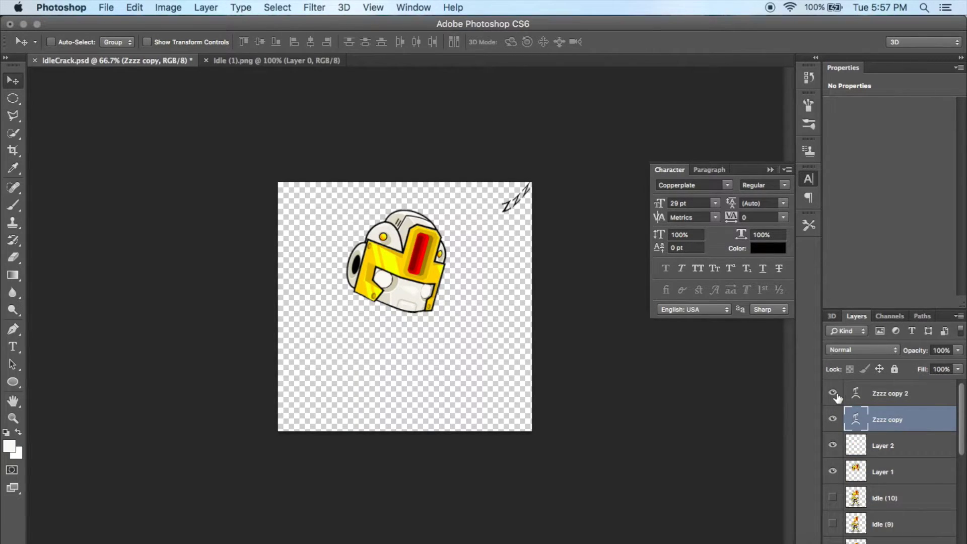
Drag the Zzzz copy 2 z's beside the helmet and select the Idle (4) layer
{"action": "left_click", "coordinate": [876, 397]}
{"action": "left_click_drag", "start_coordinate": [519, 211], "coordinate": [465, 251]}
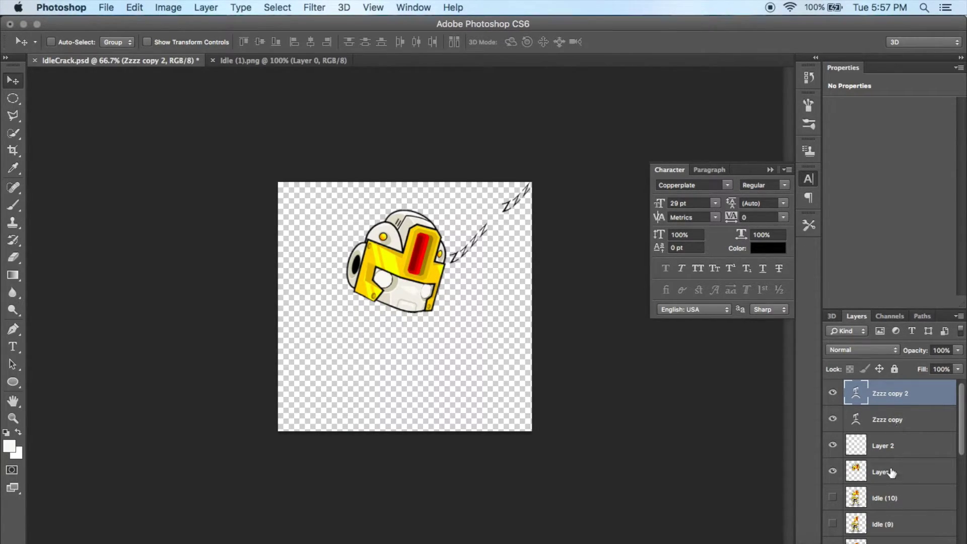
{"action": "scroll", "coordinate": [891, 504], "scroll_direction": "down", "scroll_amount": 5}
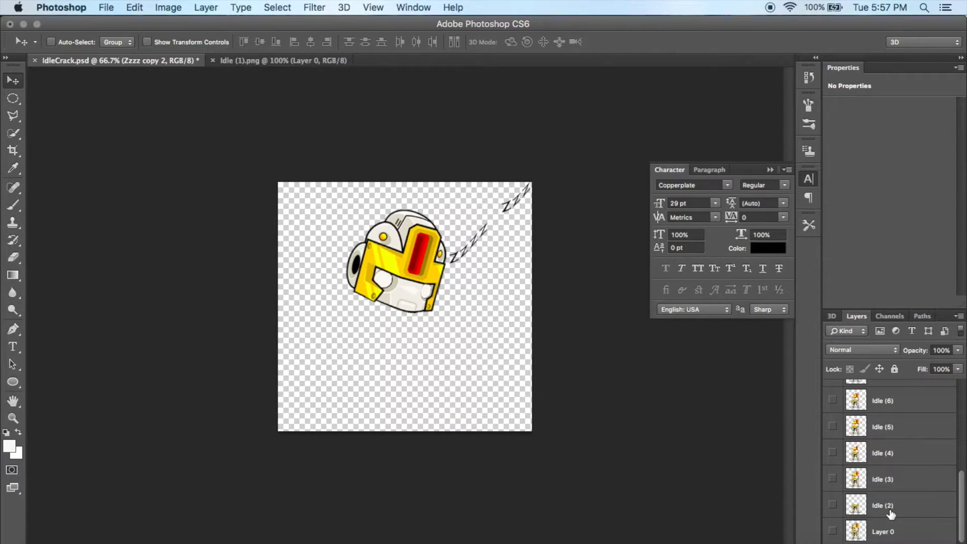
{"action": "left_click", "coordinate": [890, 456]}
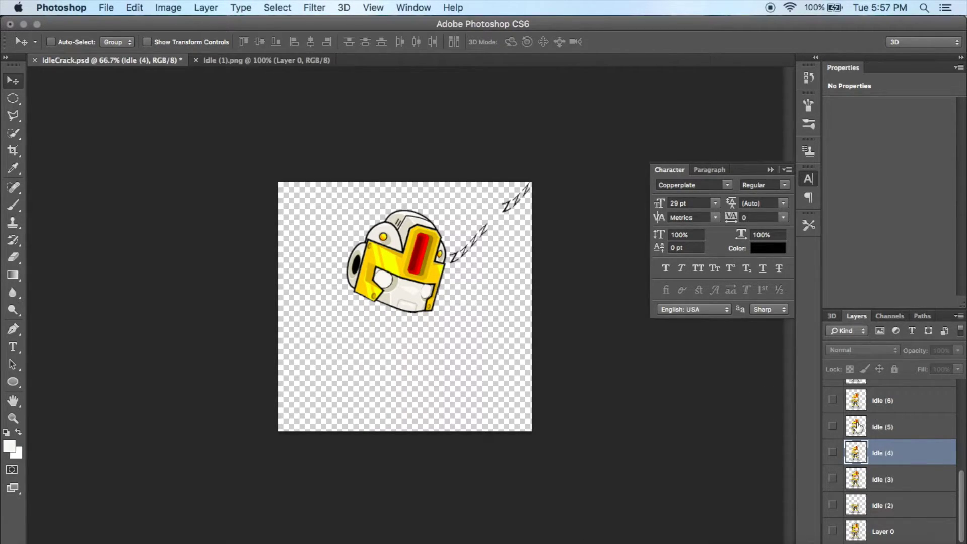
Show the Idle (5) pose, hide Layer 1 and Layer 2, and show Zzzz copy
{"action": "left_click", "coordinate": [833, 428]}
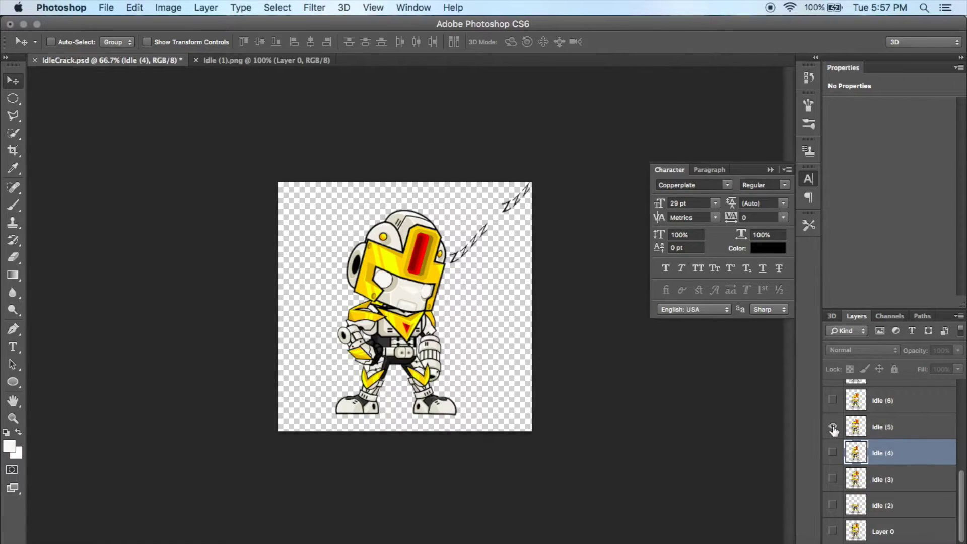
{"action": "scroll", "coordinate": [833, 429], "scroll_direction": "up", "scroll_amount": 6}
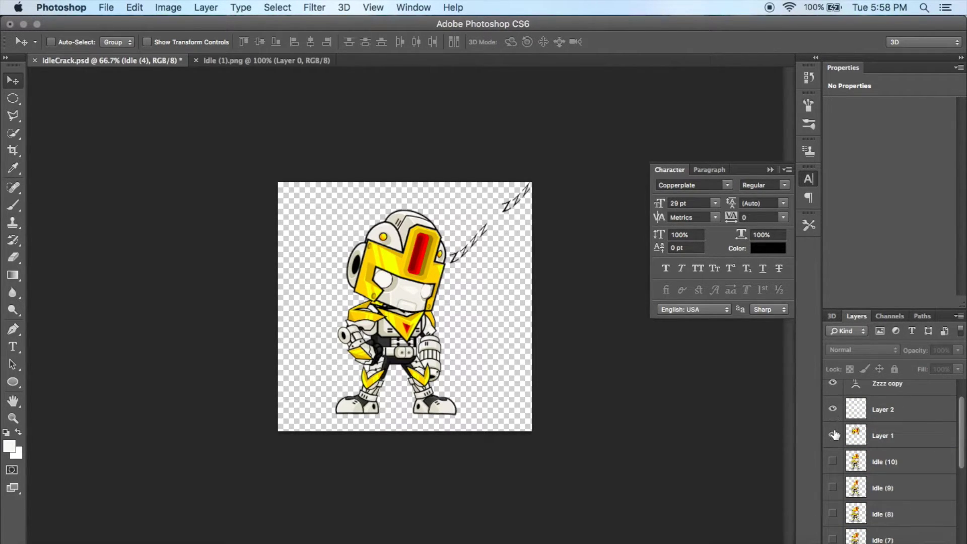
{"action": "left_click", "coordinate": [833, 435]}
{"action": "left_click", "coordinate": [833, 409]}
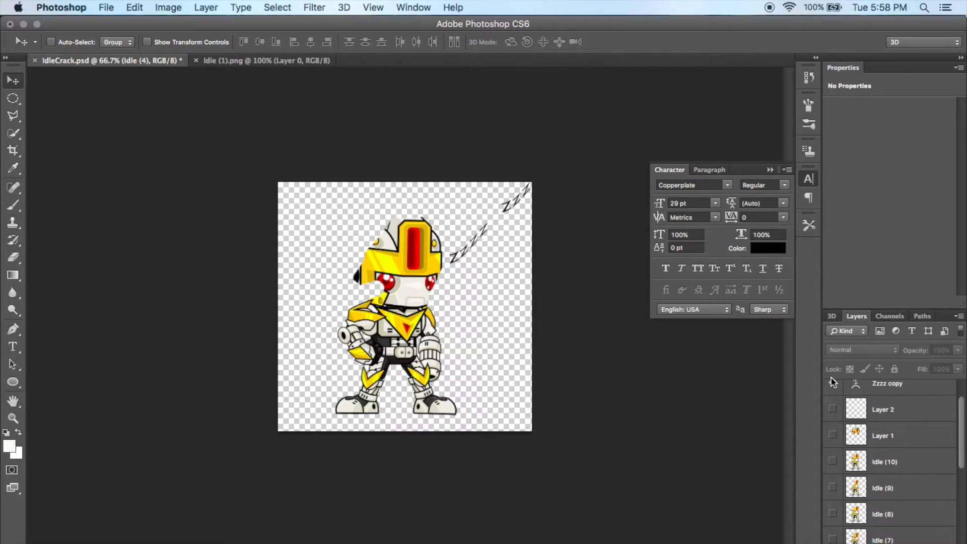
{"action": "left_click", "coordinate": [832, 382]}
Hide the Idle (5) robot layer again and turn the Idle (10) layer back on
{"action": "scroll", "coordinate": [892, 478], "scroll_direction": "down", "scroll_amount": 4}
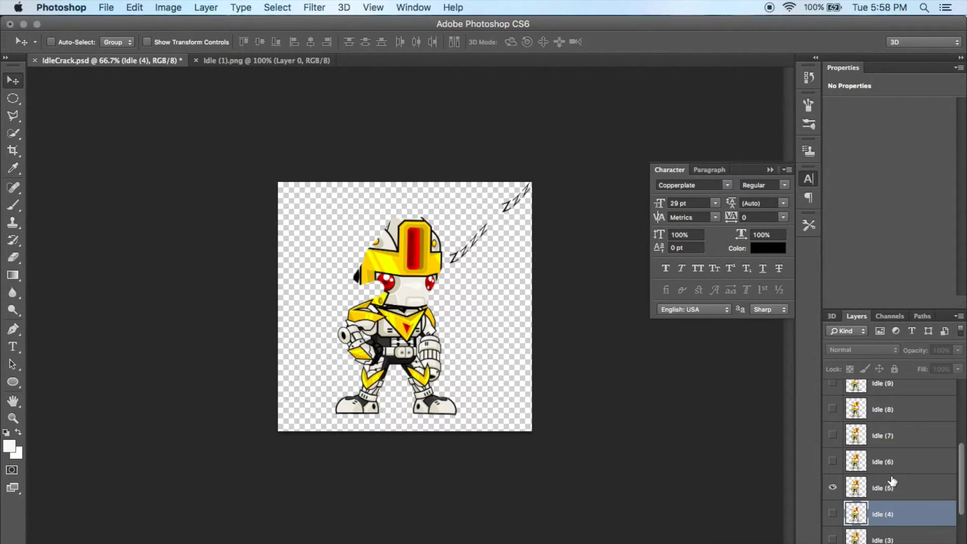
{"action": "scroll", "coordinate": [893, 481], "scroll_direction": "down", "scroll_amount": 2}
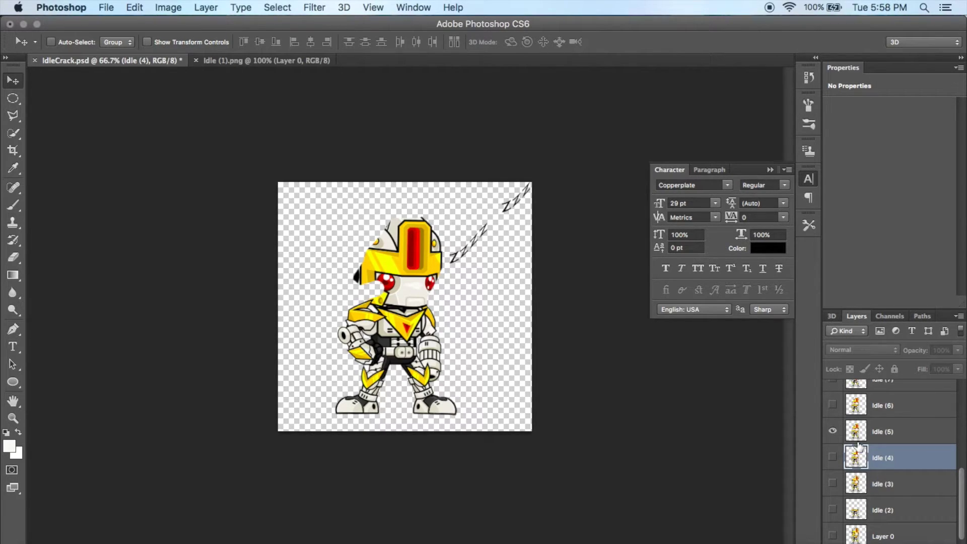
{"action": "scroll", "coordinate": [872, 445], "scroll_direction": "up", "scroll_amount": 1}
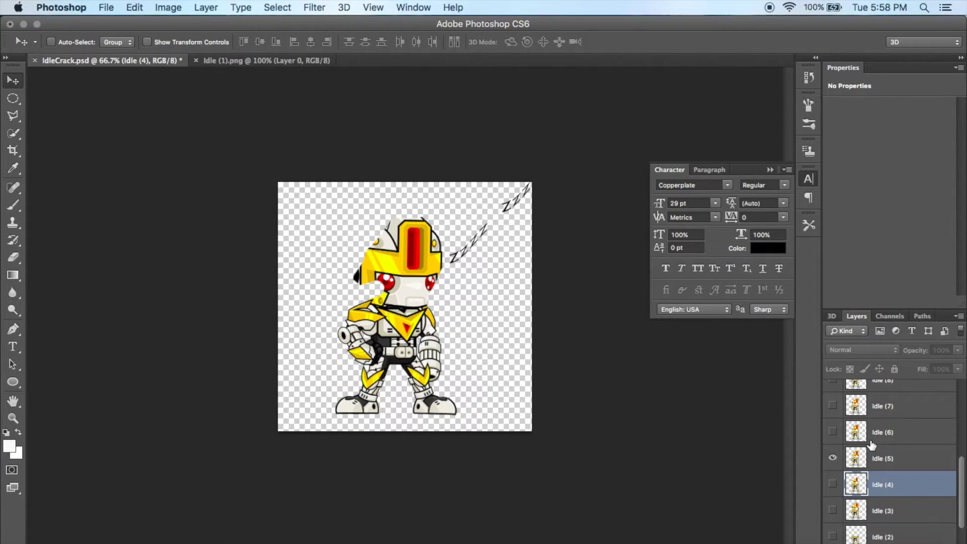
{"action": "scroll", "coordinate": [872, 445], "scroll_direction": "up", "scroll_amount": 1}
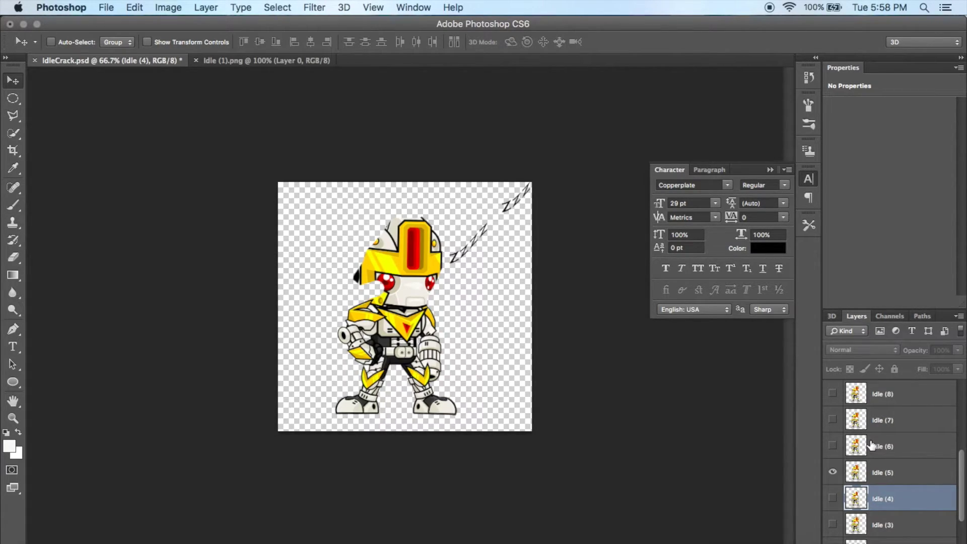
{"action": "left_click", "coordinate": [832, 473]}
{"action": "scroll", "coordinate": [910, 442], "scroll_direction": "up", "scroll_amount": 5}
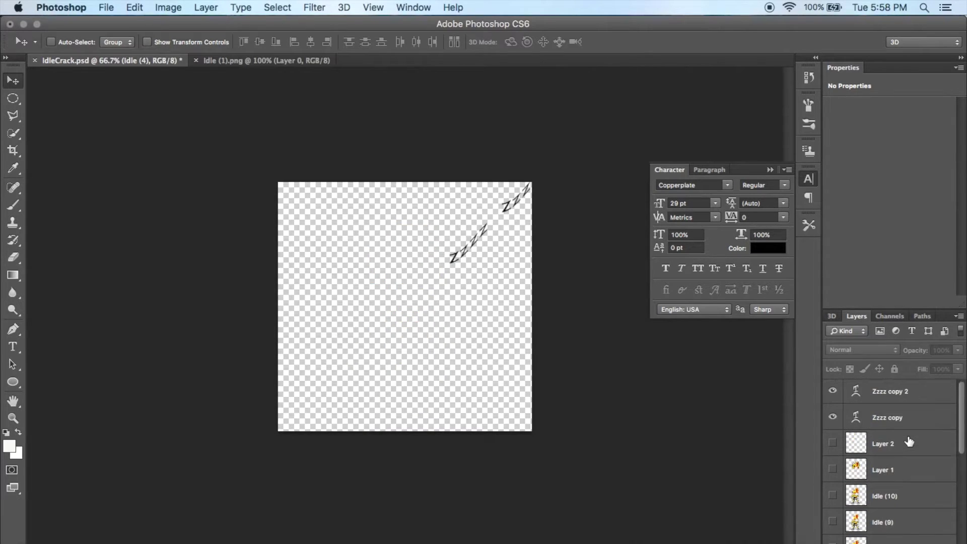
{"action": "left_click", "coordinate": [833, 497]}
Show Layer 1 and Layer 2 again and hide the Zzzz copy 2 z's
{"action": "left_click", "coordinate": [832, 471]}
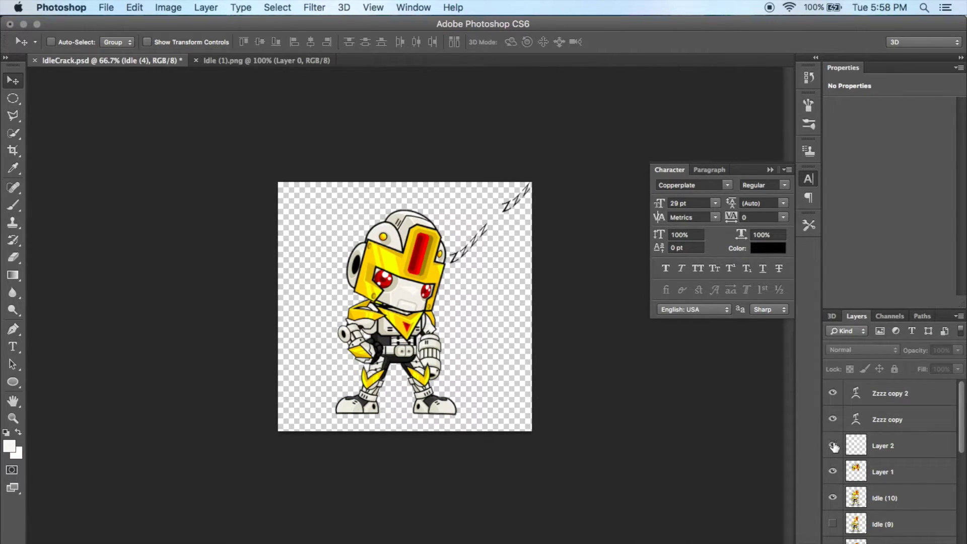
{"action": "left_click", "coordinate": [833, 445]}
{"action": "left_click", "coordinate": [833, 394]}
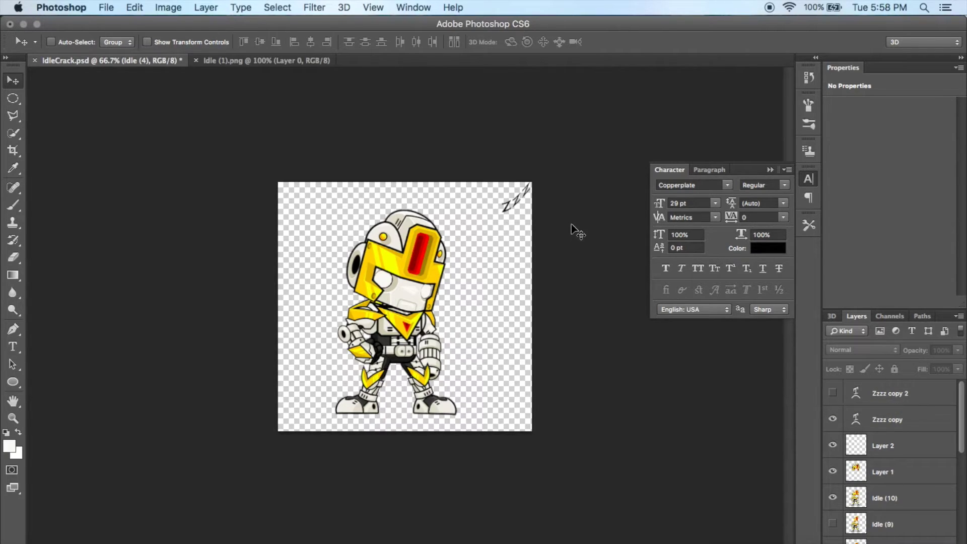
Save the artwork as IdleCrack.psd in the Enemy folder and switch to Unity
{"action": "left_click", "coordinate": [110, 8]}
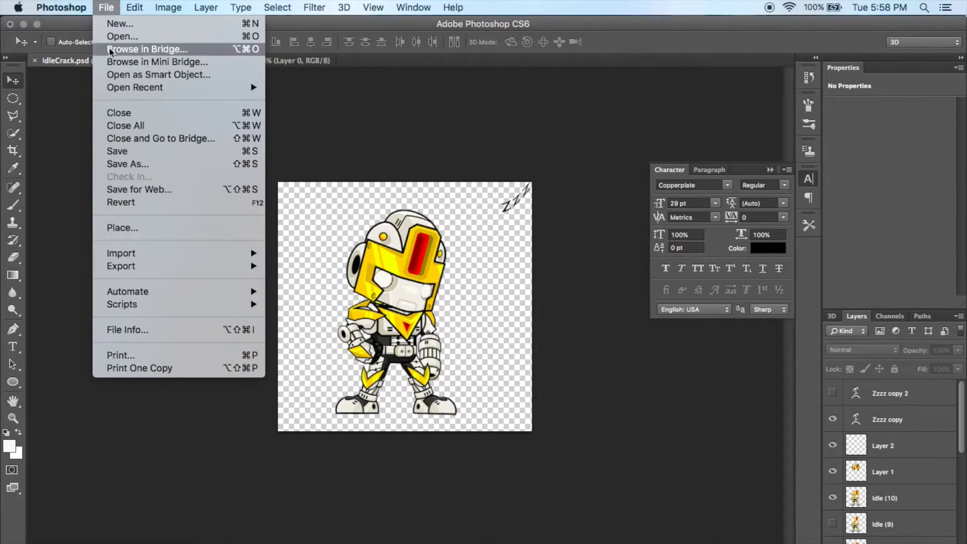
{"action": "left_click", "coordinate": [171, 165]}
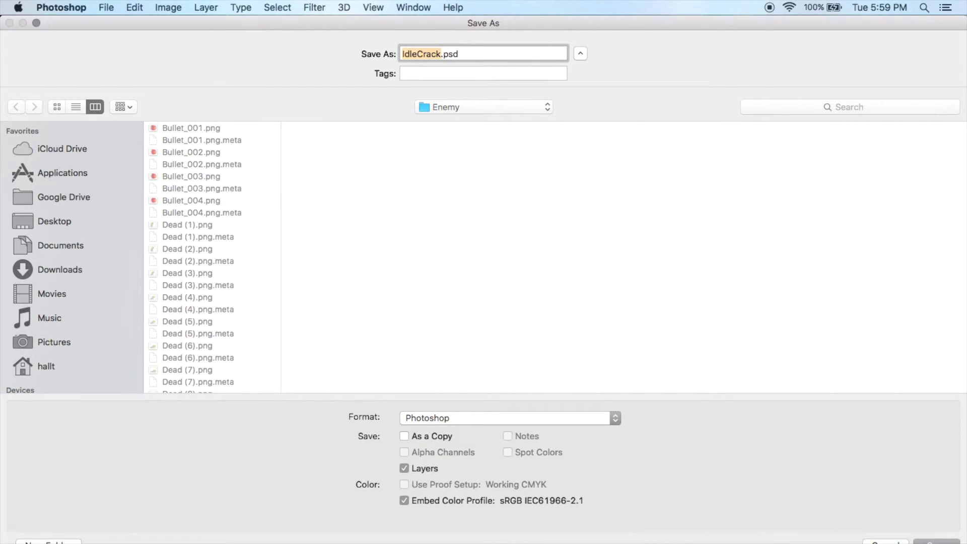
{"action": "key", "text": "Escape"}
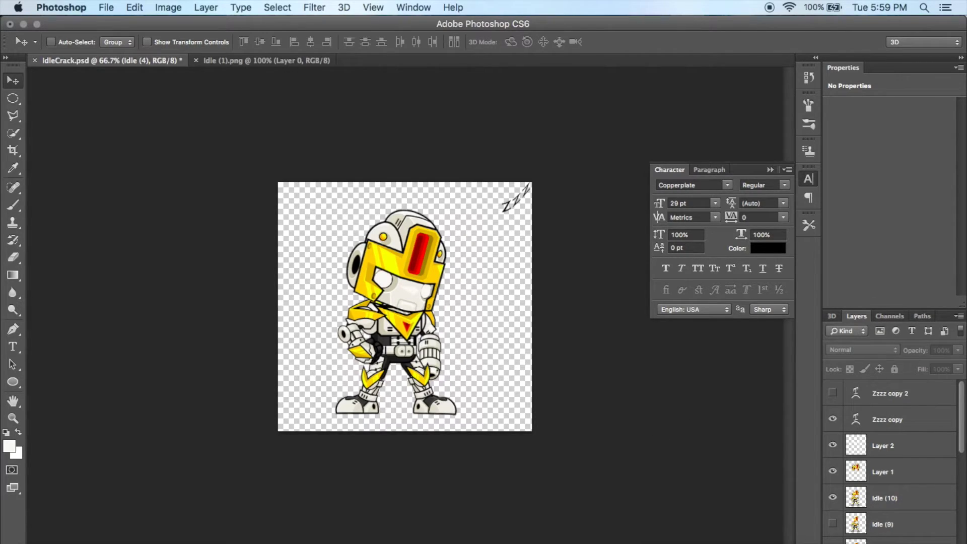
{"action": "left_click", "coordinate": [635, 529]}
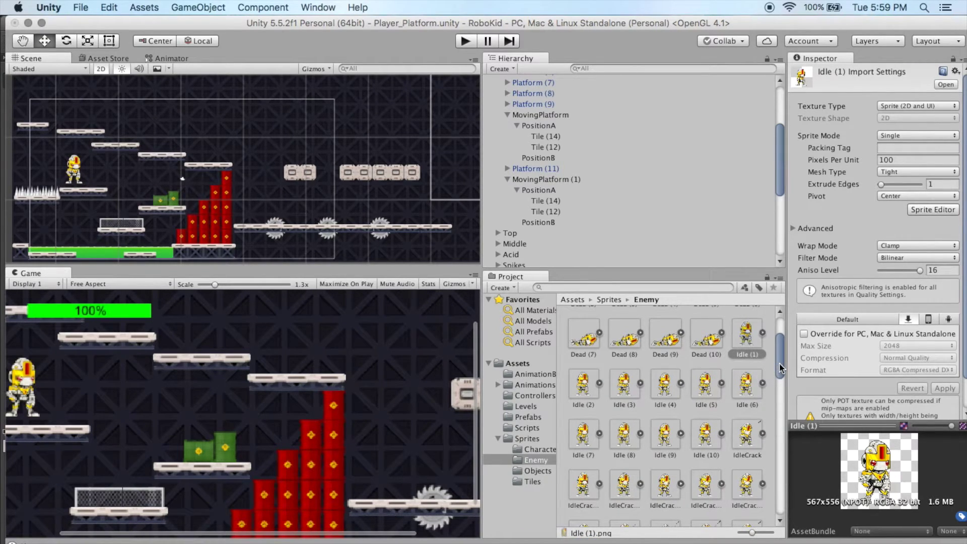
Select all eleven IdleCrack sprite frames in the Project panel
{"action": "left_click_drag", "start_coordinate": [779, 363], "coordinate": [778, 370]}
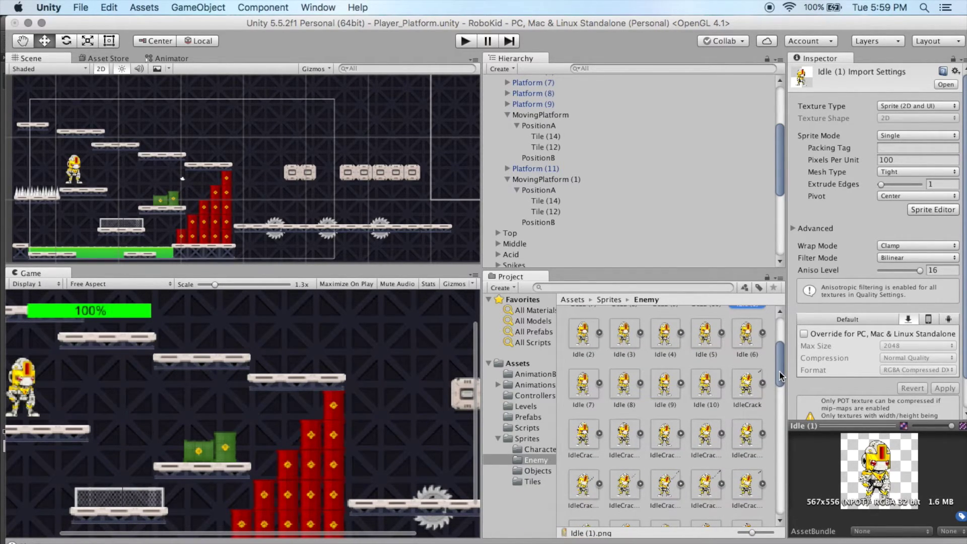
{"action": "left_click", "coordinate": [744, 385]}
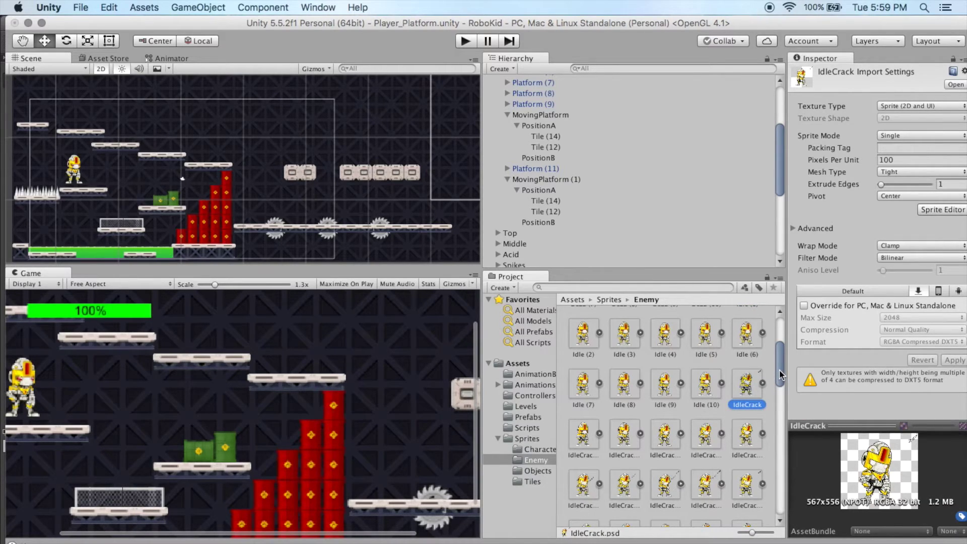
{"action": "left_click_drag", "start_coordinate": [778, 369], "coordinate": [780, 383]}
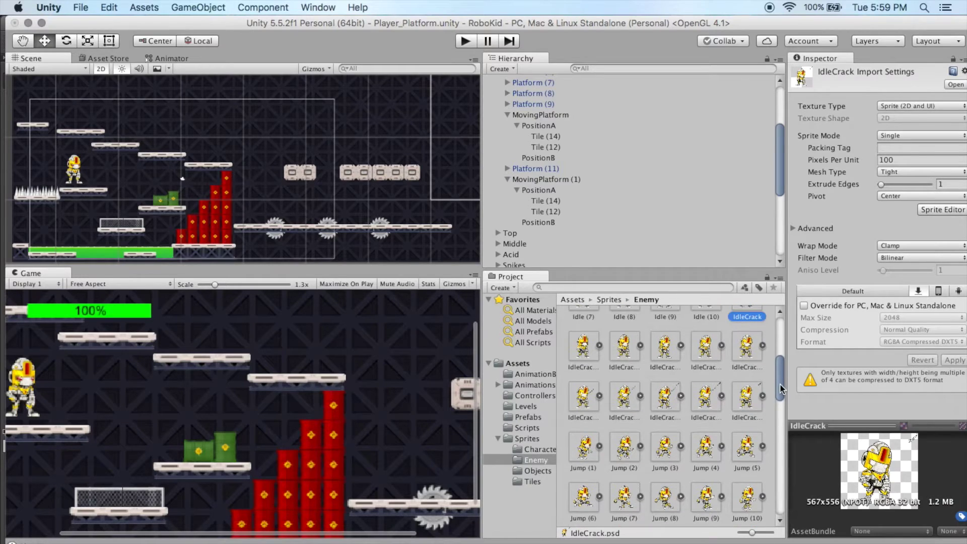
{"action": "left_click", "coordinate": [747, 398], "text": "shift"}
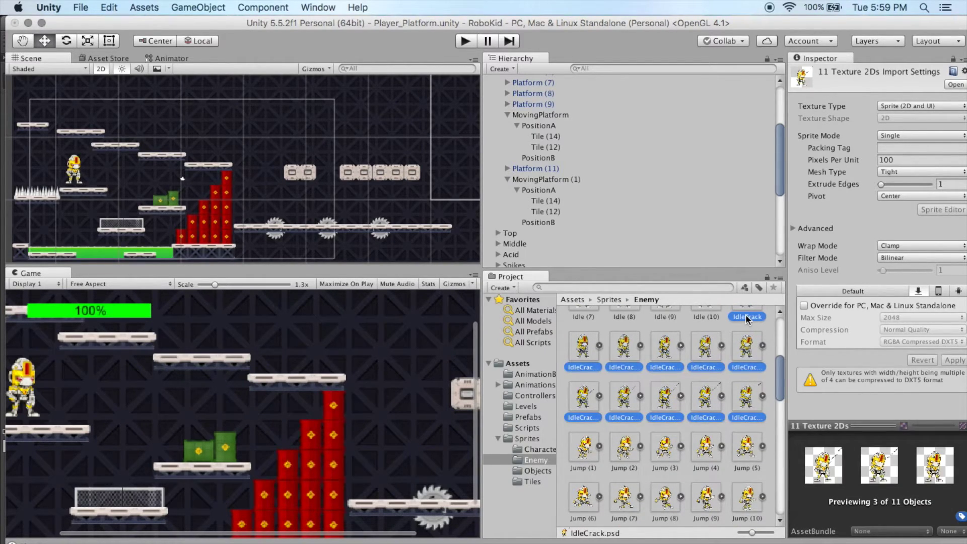
Drop the frames on Acid to create and save an animation clip named IdleCrack
{"action": "scroll", "coordinate": [735, 327], "scroll_direction": "up", "scroll_amount": 1}
{"action": "left_click_drag", "start_coordinate": [729, 288], "coordinate": [711, 254]}
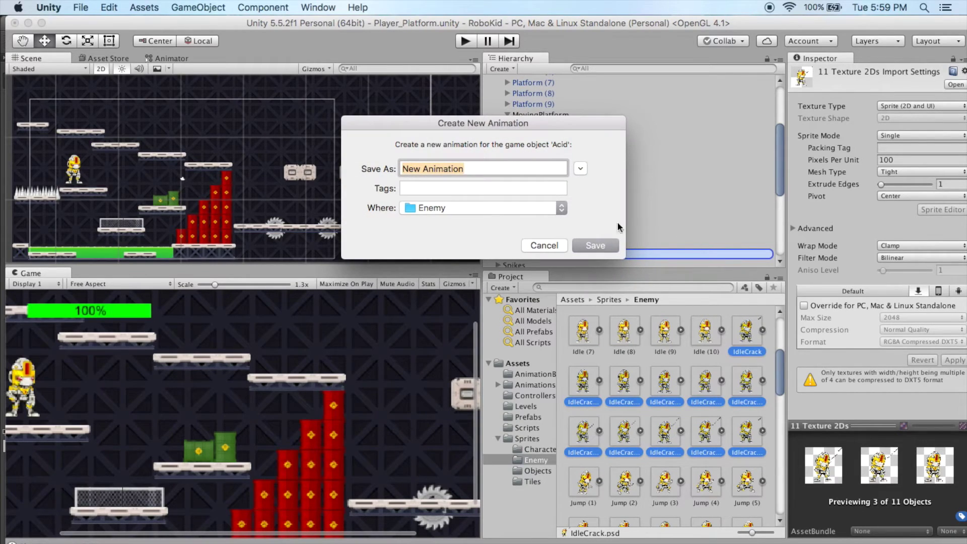
{"action": "key", "text": "BackSpace"}
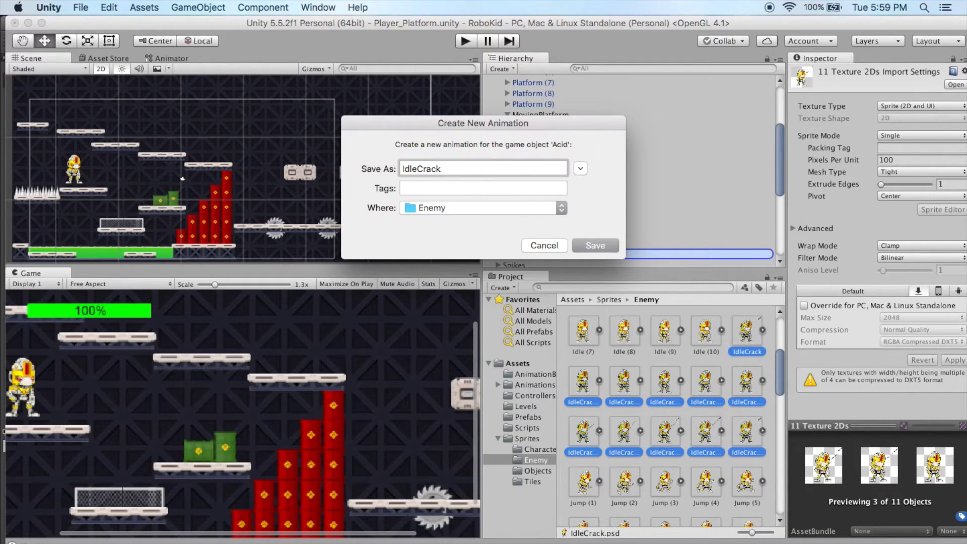
{"action": "type", "text": "IdleCrack"}
{"action": "key", "text": "Return"}
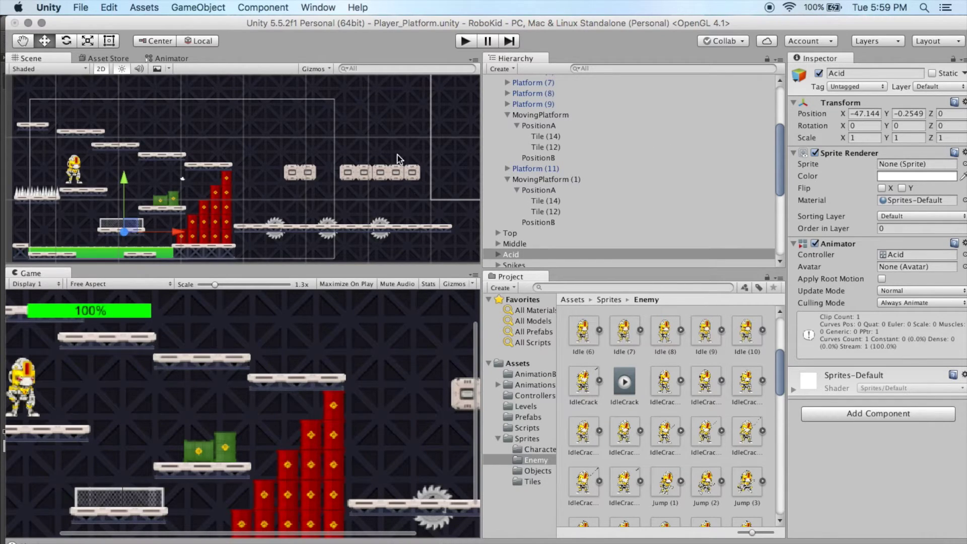
Show the Animator graph, then permanently delete the old IdleCrack clip in Animations/Player
{"action": "left_click", "coordinate": [172, 58]}
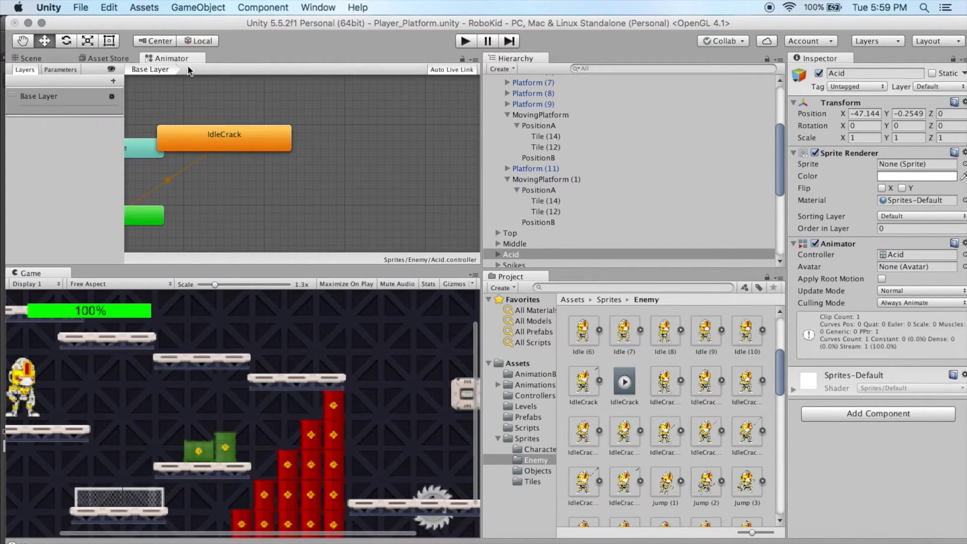
{"action": "left_click", "coordinate": [532, 385]}
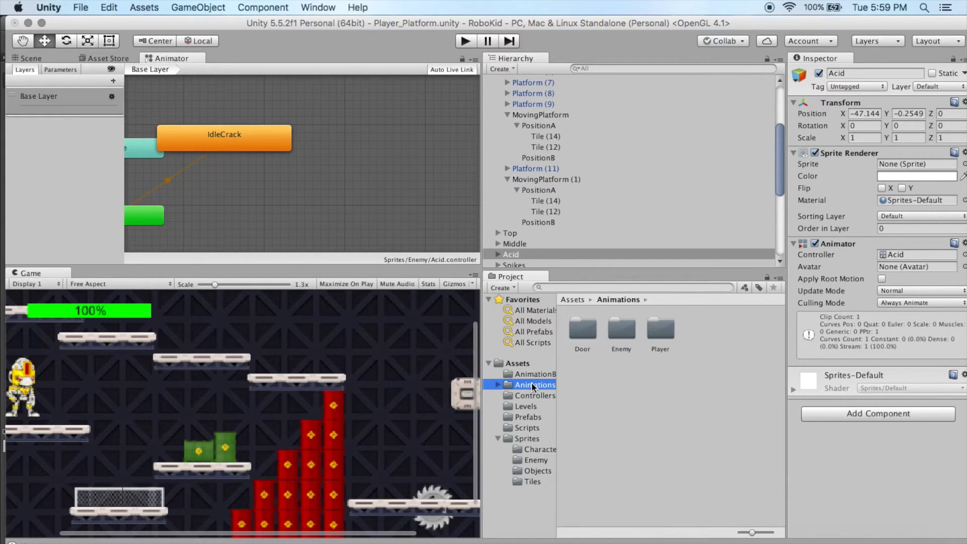
{"action": "double_click", "coordinate": [661, 330]}
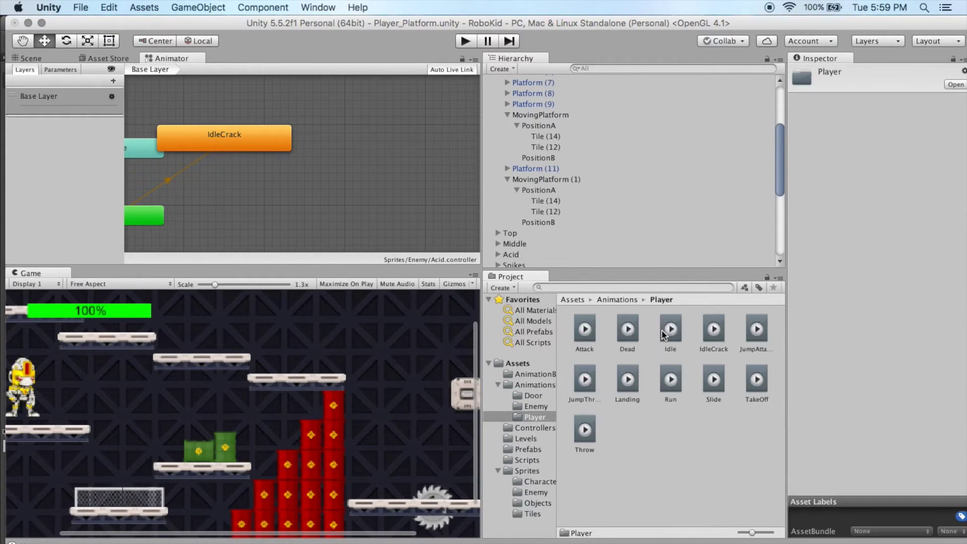
{"action": "right_click", "coordinate": [719, 340]}
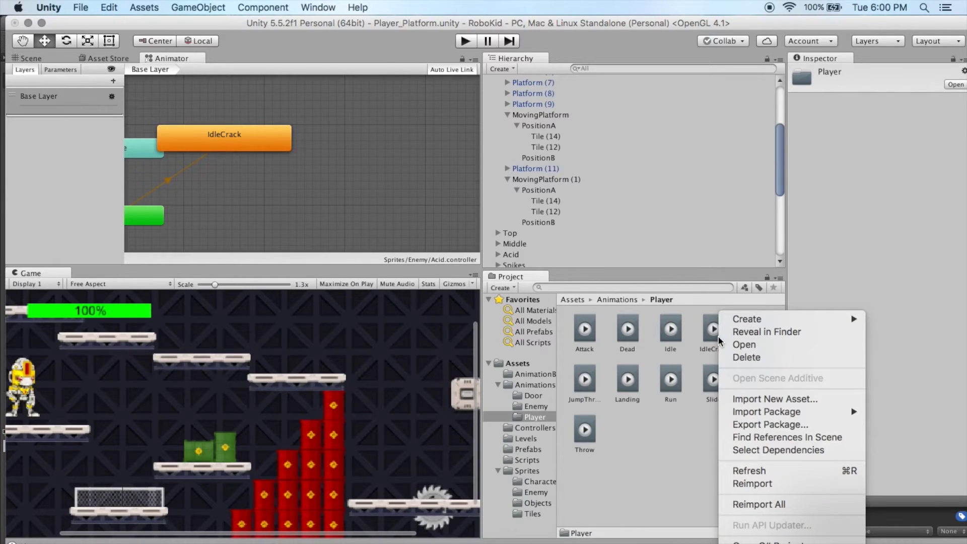
{"action": "left_click", "coordinate": [745, 356]}
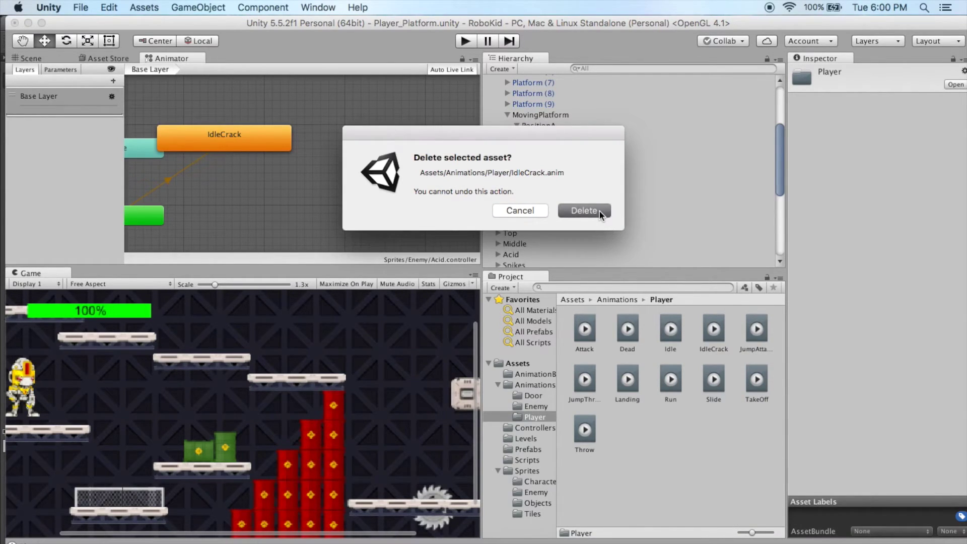
{"action": "left_click", "coordinate": [600, 211]}
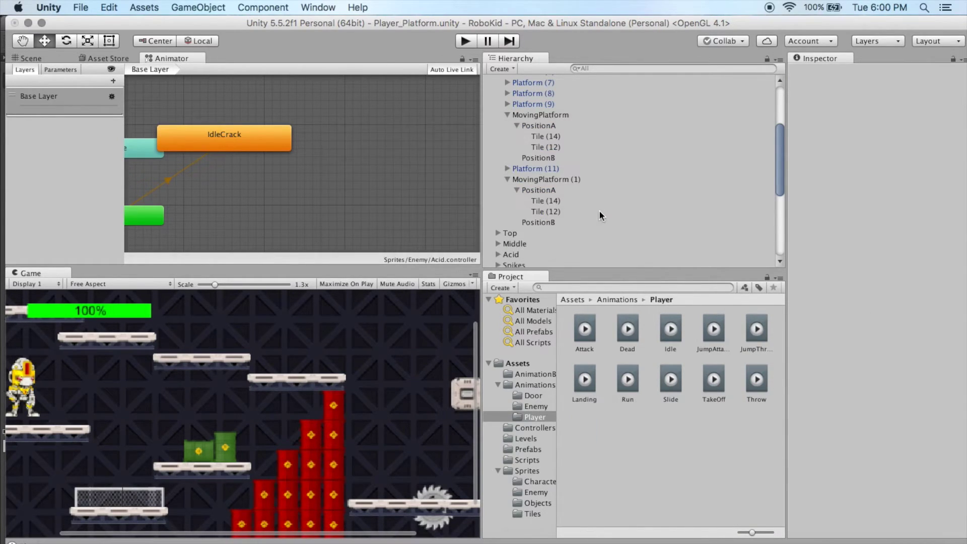
Move the new IdleCrack clip from Sprites/Enemy into Animations/Player, then select Player
{"action": "left_click", "coordinate": [537, 491]}
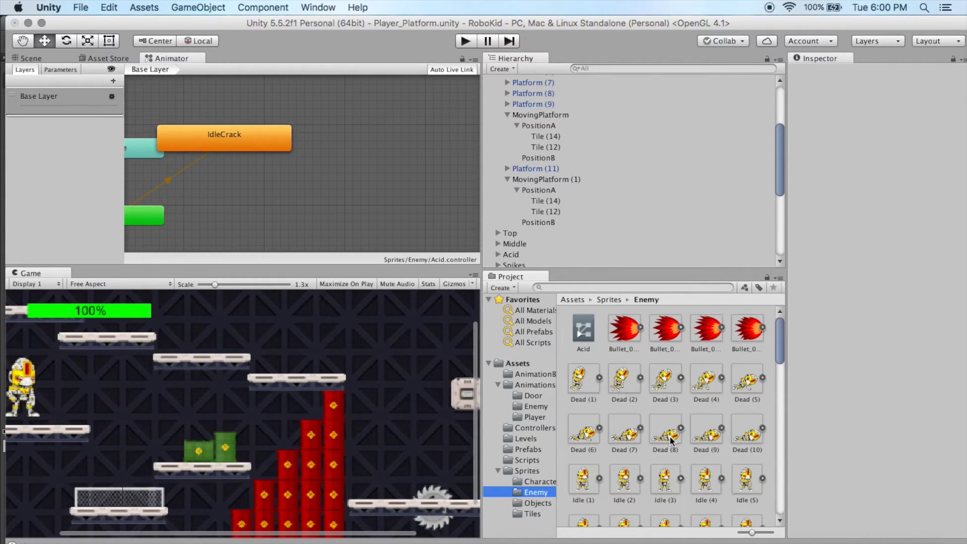
{"action": "right_click", "coordinate": [585, 333]}
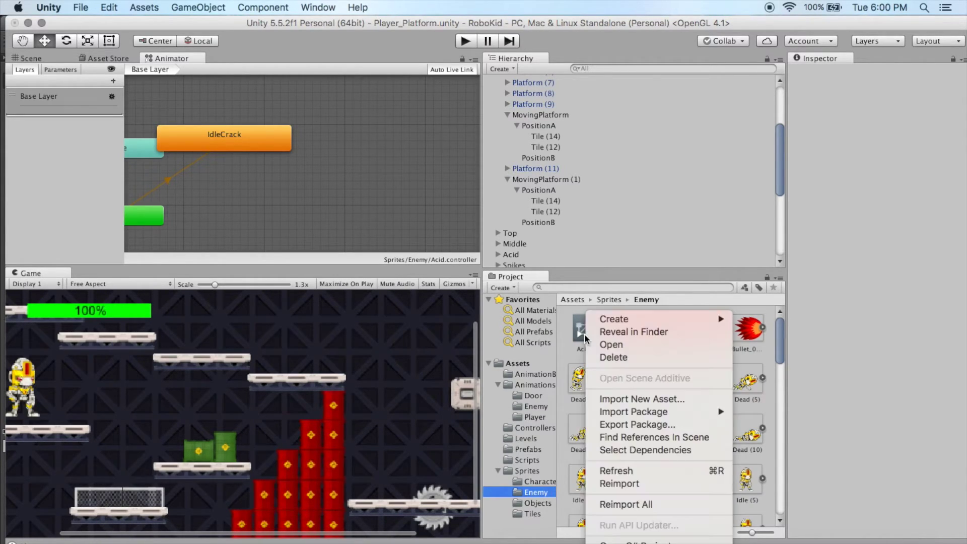
{"action": "left_click", "coordinate": [581, 431]}
{"action": "scroll", "coordinate": [663, 454], "scroll_direction": "down", "scroll_amount": 3}
{"action": "scroll", "coordinate": [663, 454], "scroll_direction": "down", "scroll_amount": 2}
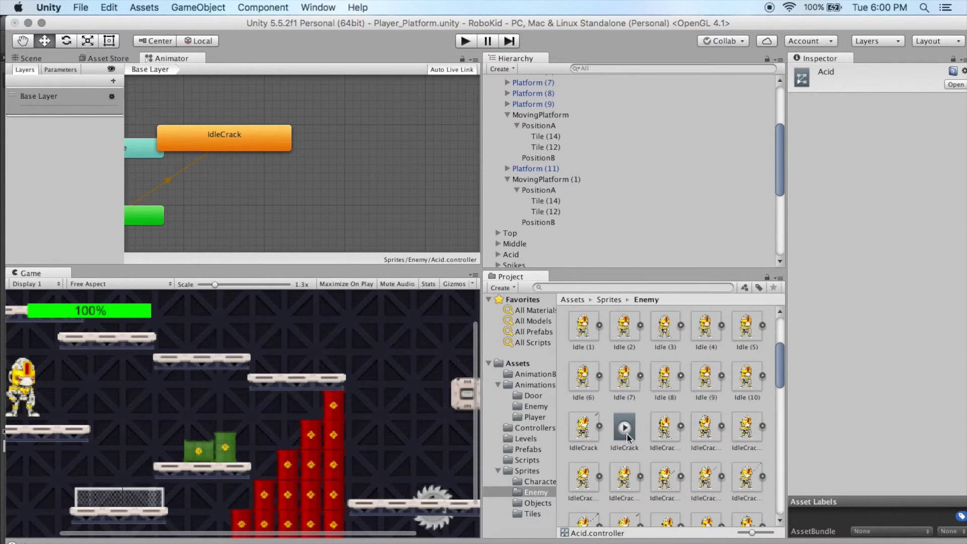
{"action": "left_click_drag", "start_coordinate": [629, 431], "coordinate": [537, 419]}
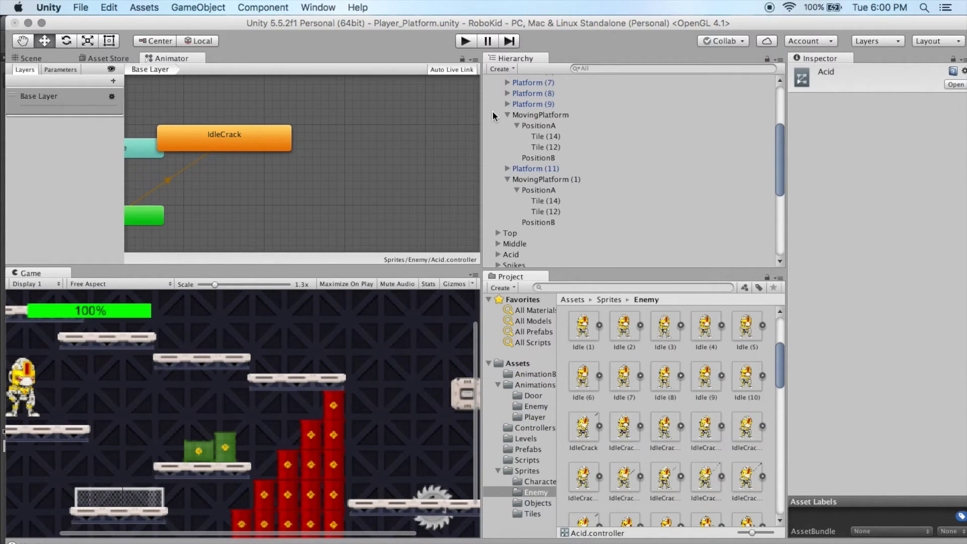
{"action": "scroll", "coordinate": [491, 110], "scroll_direction": "up", "scroll_amount": 5}
{"action": "left_click", "coordinate": [513, 103]}
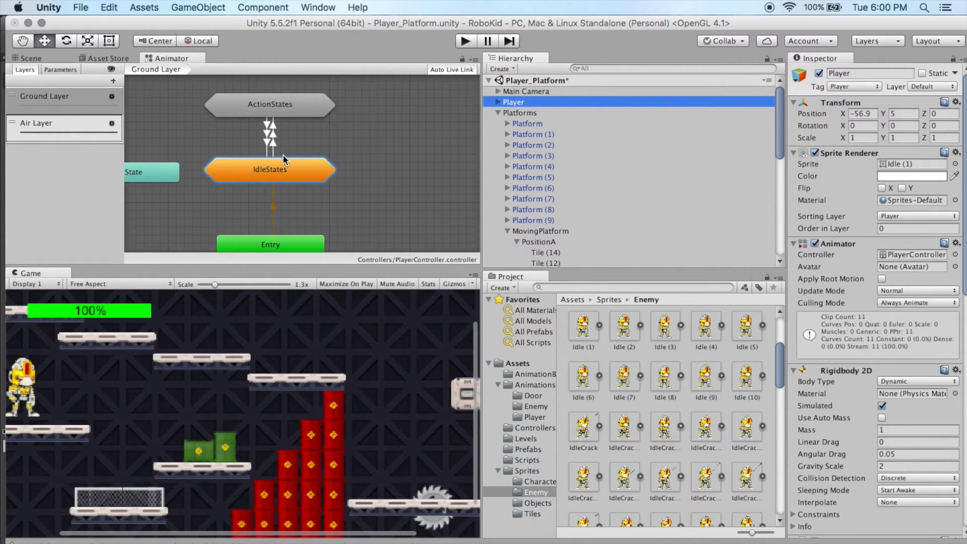
Inside IdleStates, set the IdleCrack state's Motion to the IdleCrack animation clip
{"action": "double_click", "coordinate": [288, 166]}
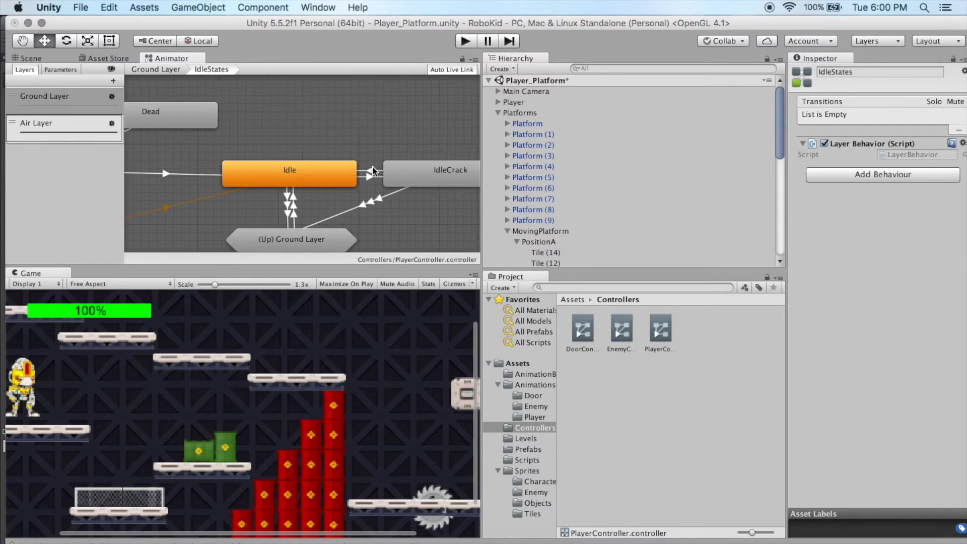
{"action": "left_click", "coordinate": [392, 171]}
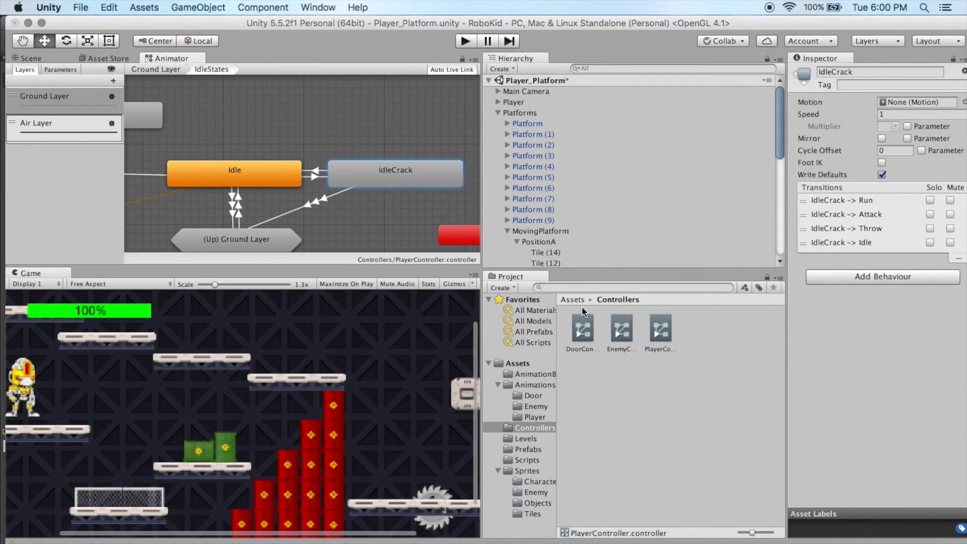
{"action": "left_click", "coordinate": [534, 417]}
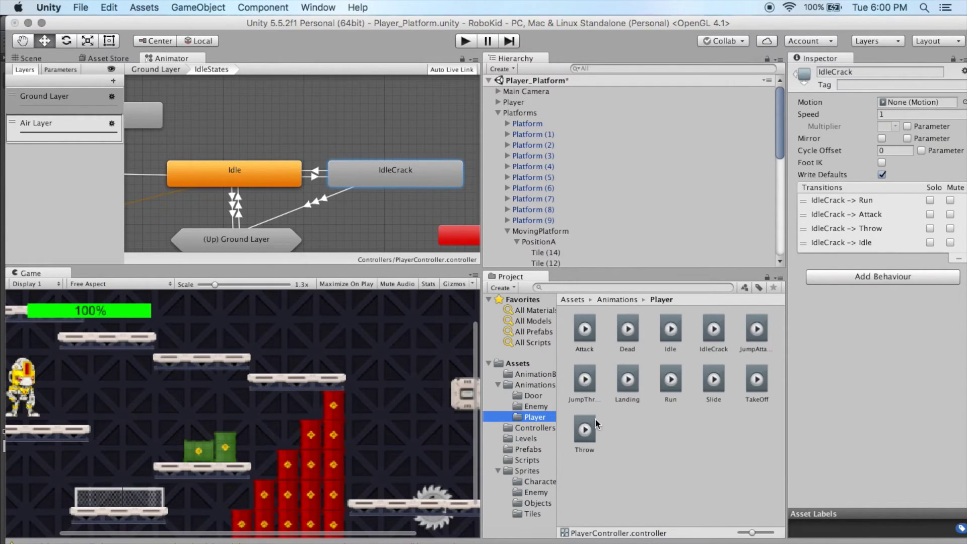
{"action": "left_click_drag", "start_coordinate": [715, 334], "coordinate": [893, 102]}
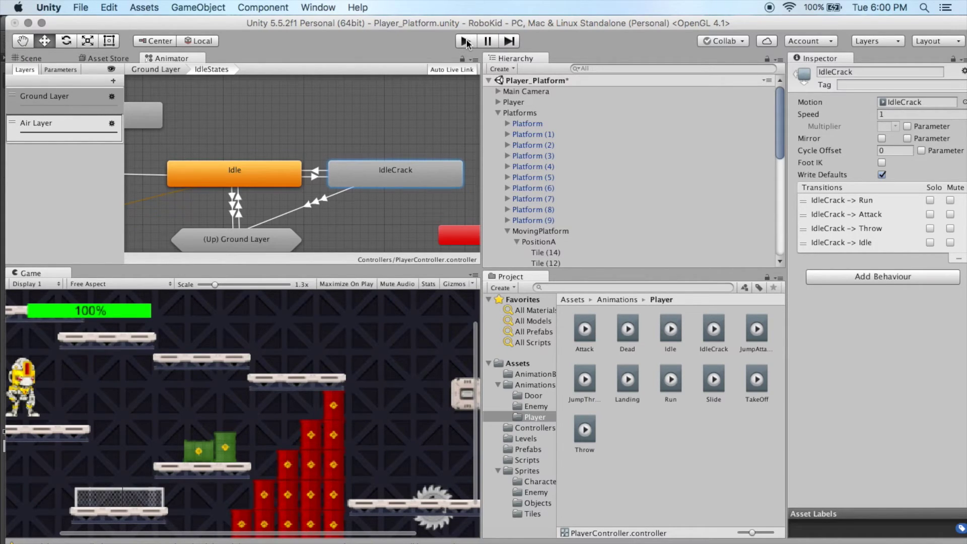
Return to the Scene view, zoom and pan in close to the robot, then enter Play mode
{"action": "left_click", "coordinate": [34, 58]}
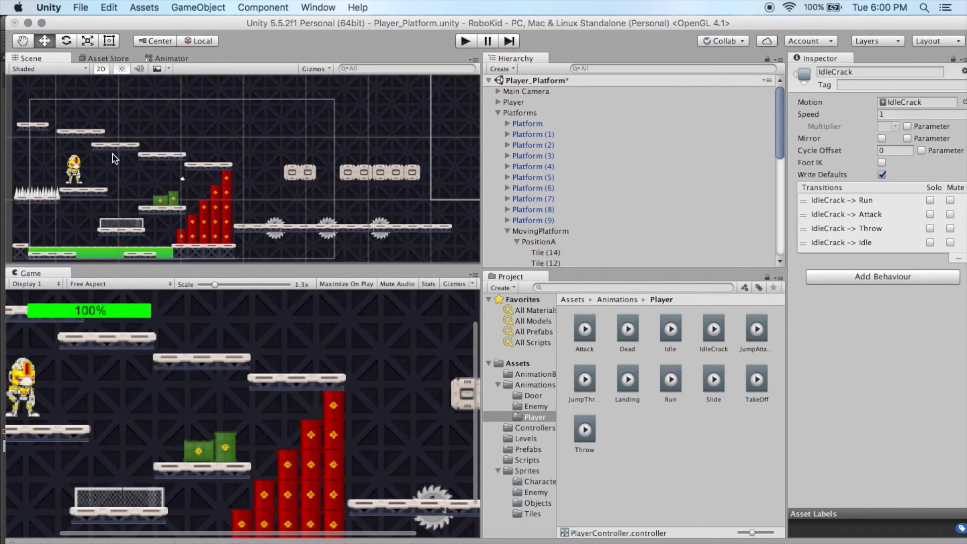
{"action": "scroll", "coordinate": [115, 159], "scroll_direction": "up", "scroll_amount": 5}
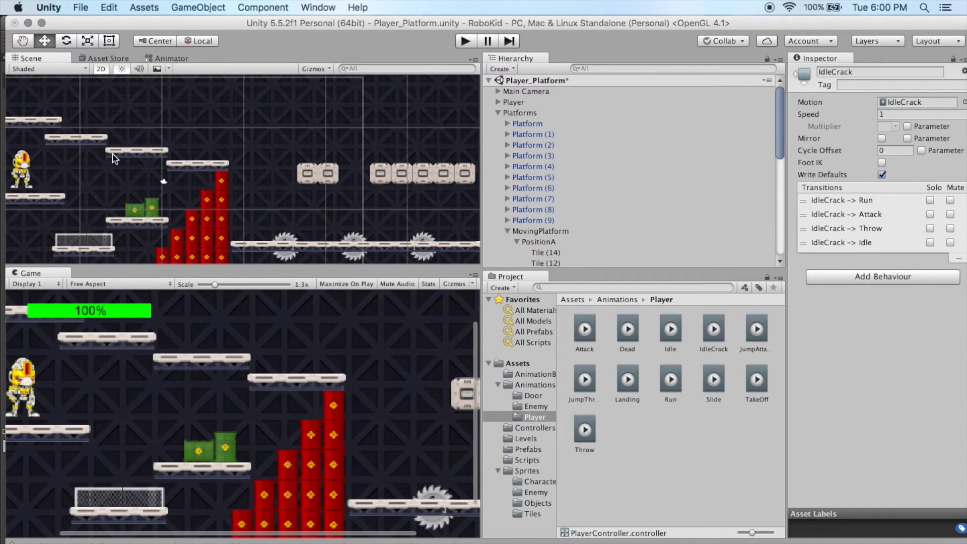
{"action": "left_click", "coordinate": [22, 41]}
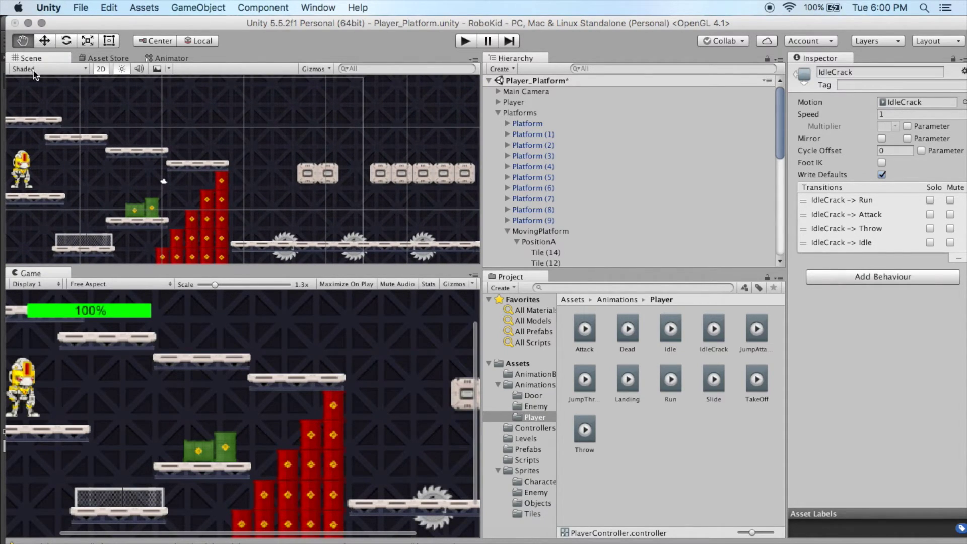
{"action": "left_click_drag", "start_coordinate": [87, 177], "coordinate": [303, 169]}
{"action": "scroll", "coordinate": [302, 167], "scroll_direction": "up", "scroll_amount": 3}
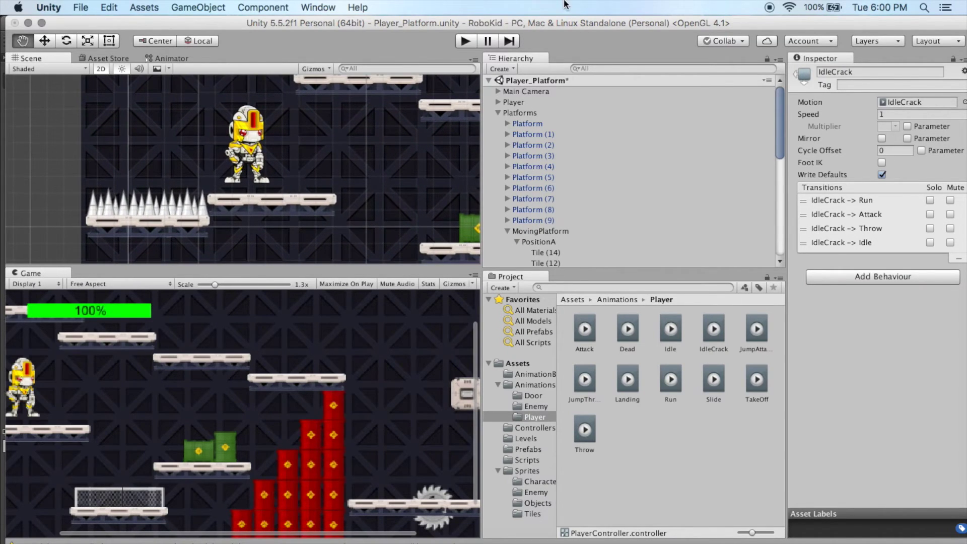
{"action": "left_click", "coordinate": [466, 43]}
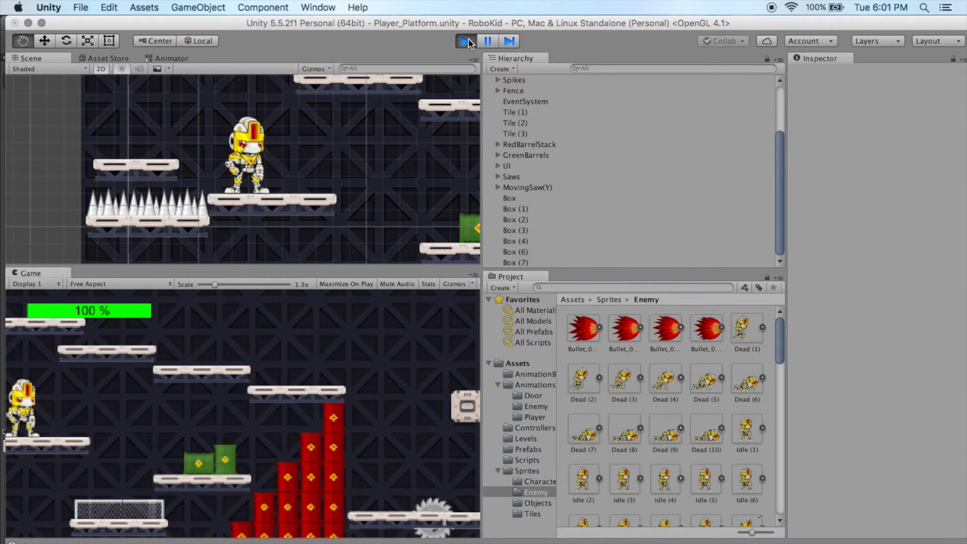